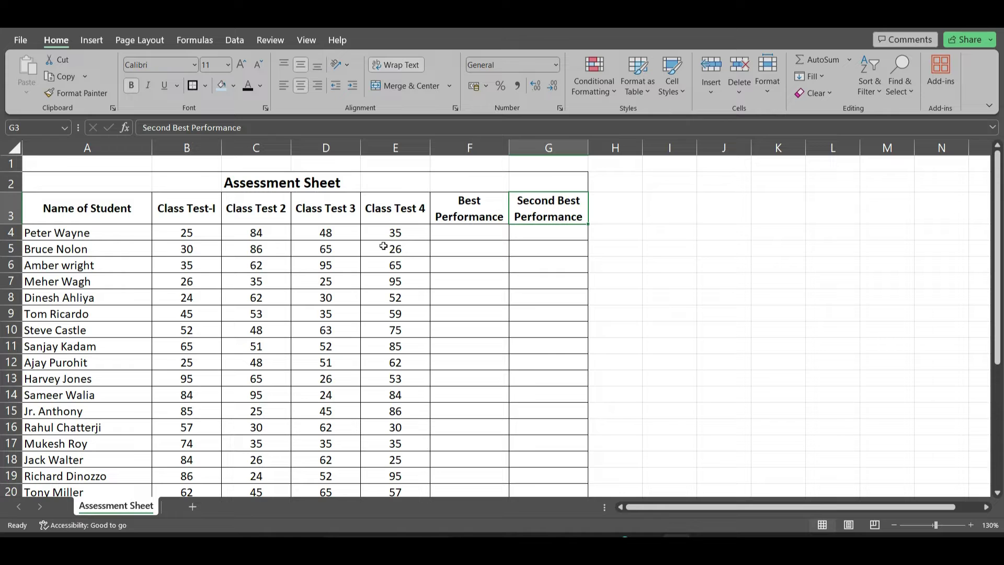
click(463, 232)
text(=lar)
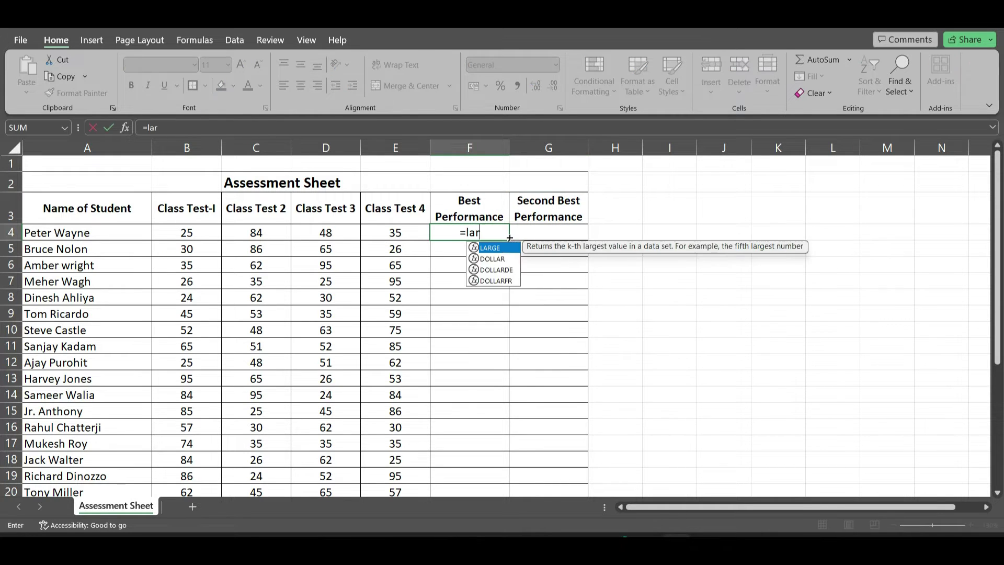
text(ge()
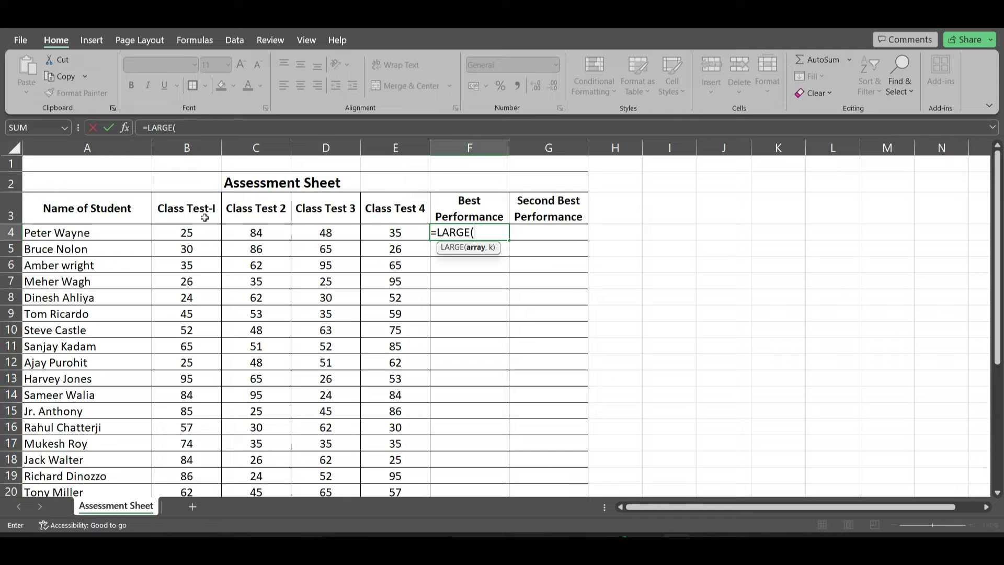
drag(186, 232, 385, 231)
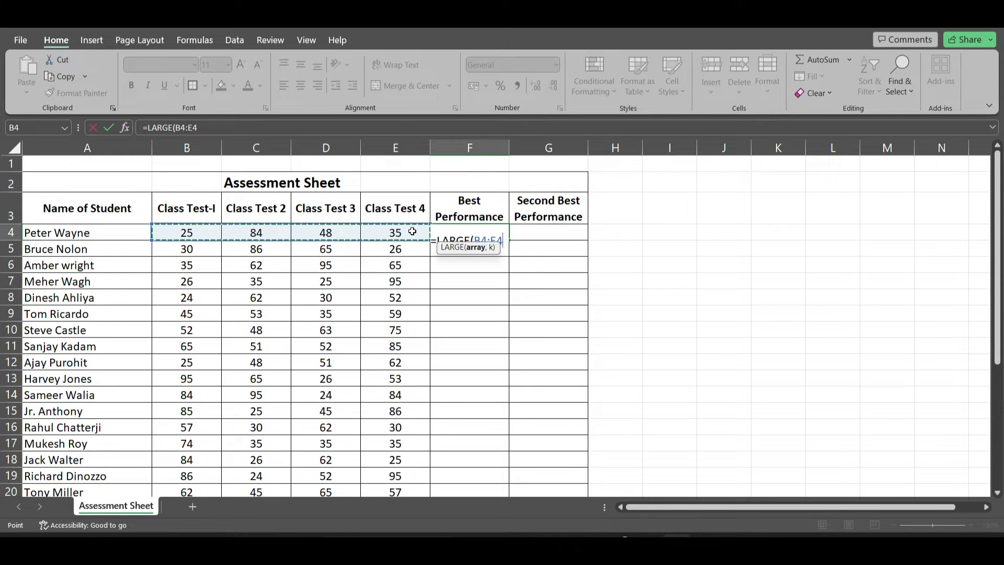
text(,)
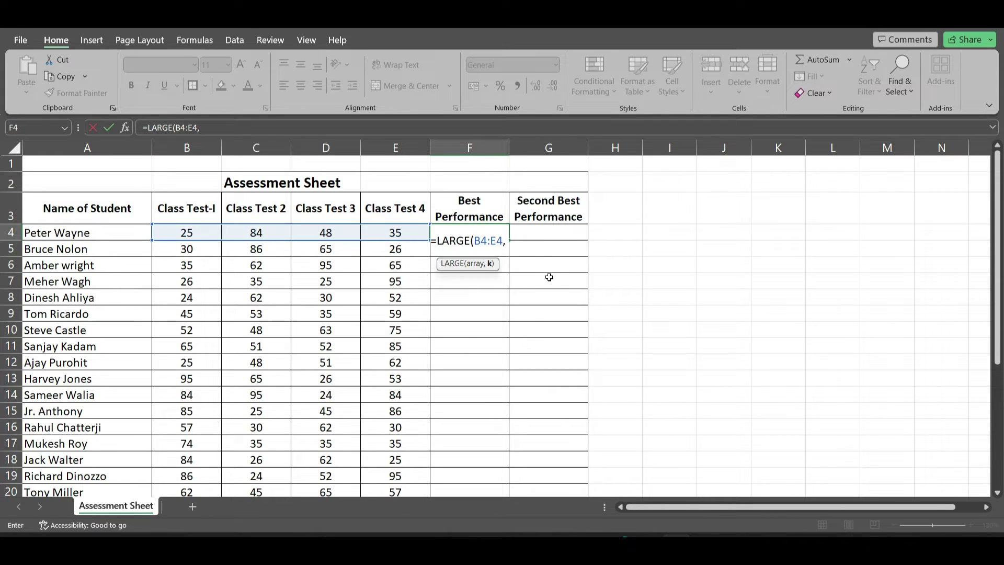
text(1)
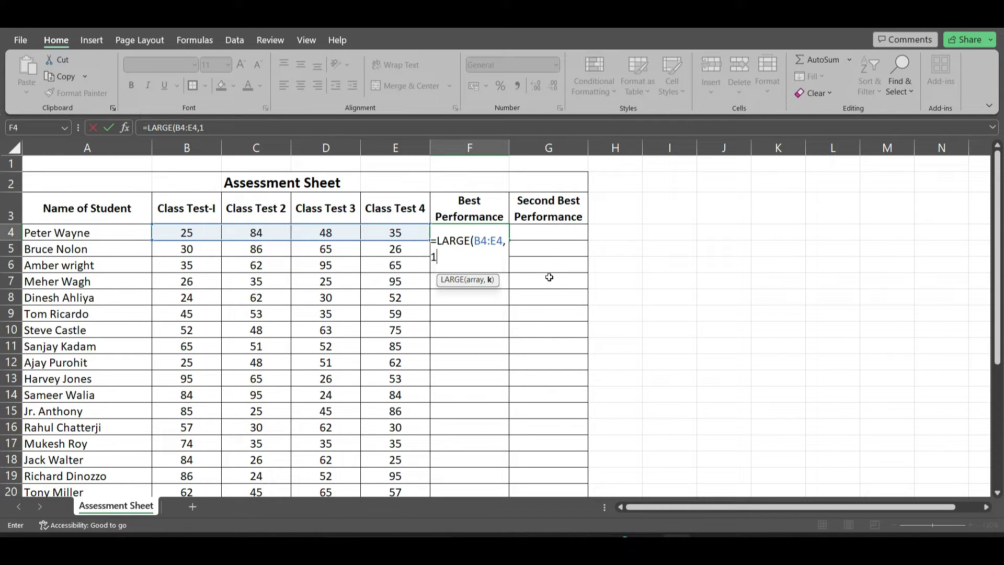
text())
key(Return)
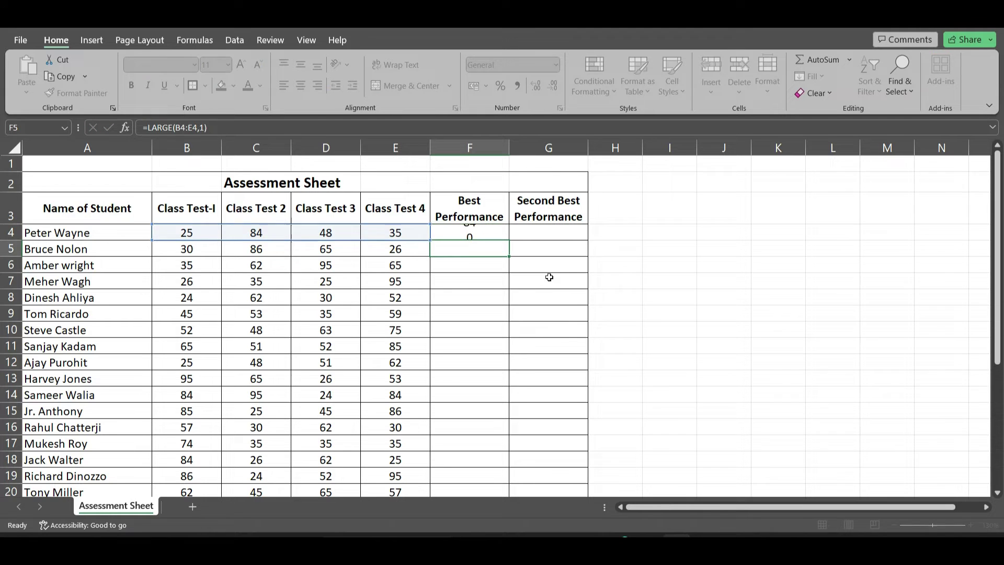
click(486, 233)
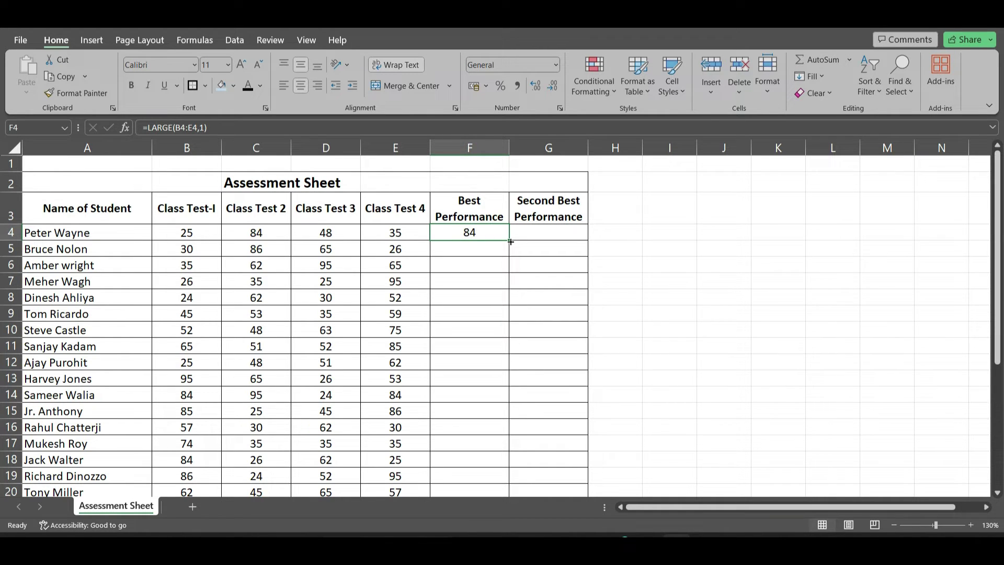
double_click(510, 242)
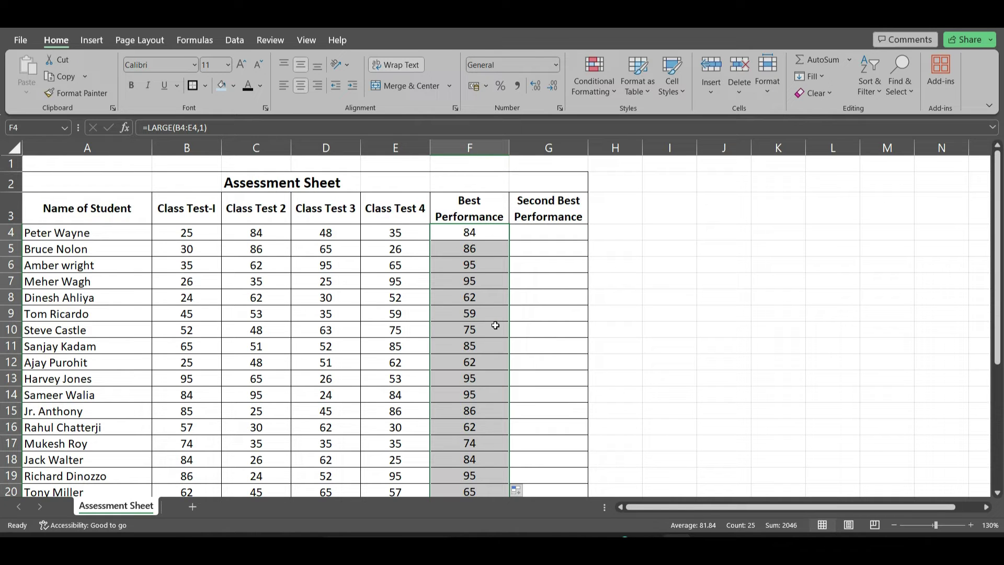
Enter =LARGE(B4:E4,2) in G4 so it returns 48.
click(558, 236)
text(=)
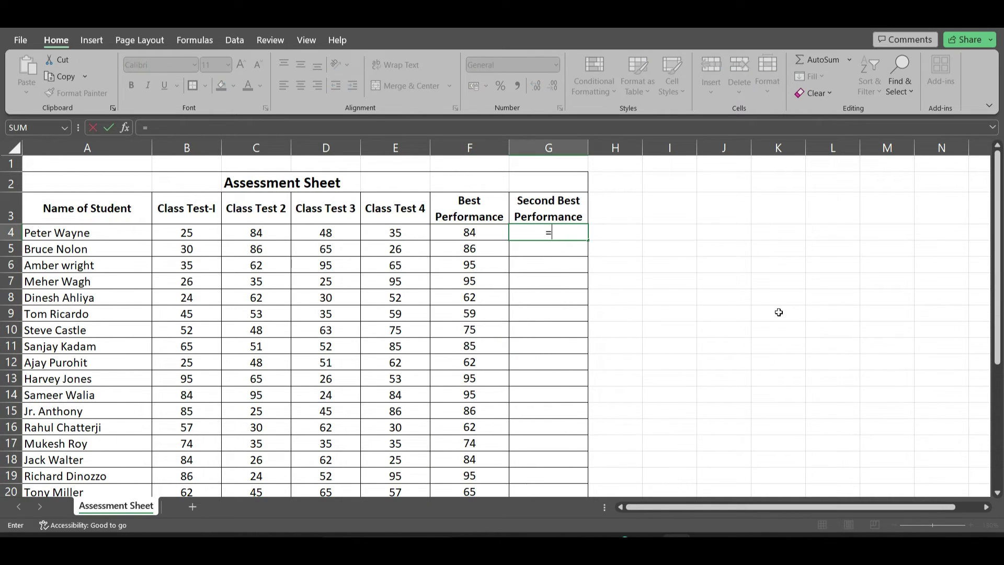
text(large()
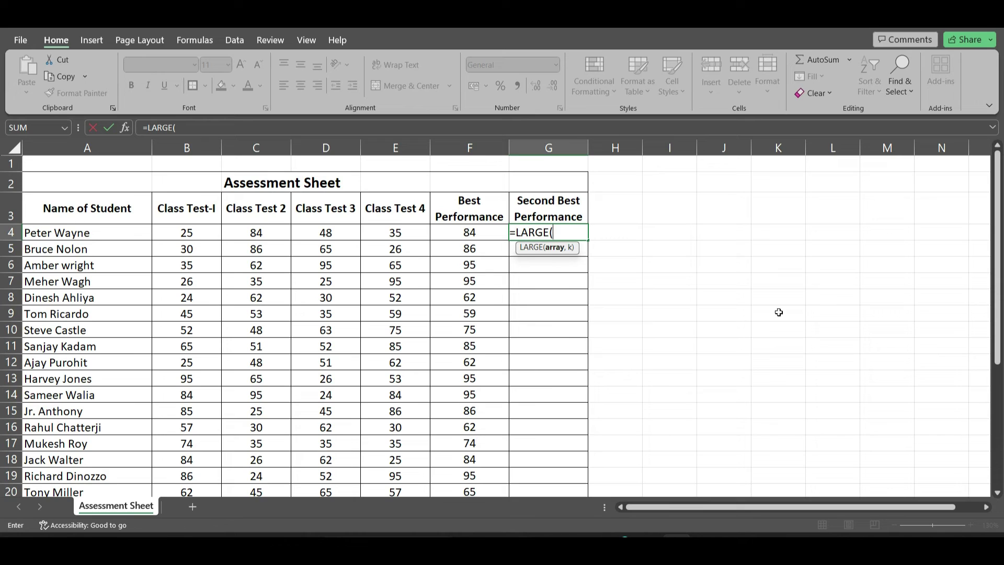
click(174, 233)
drag(186, 233, 395, 233)
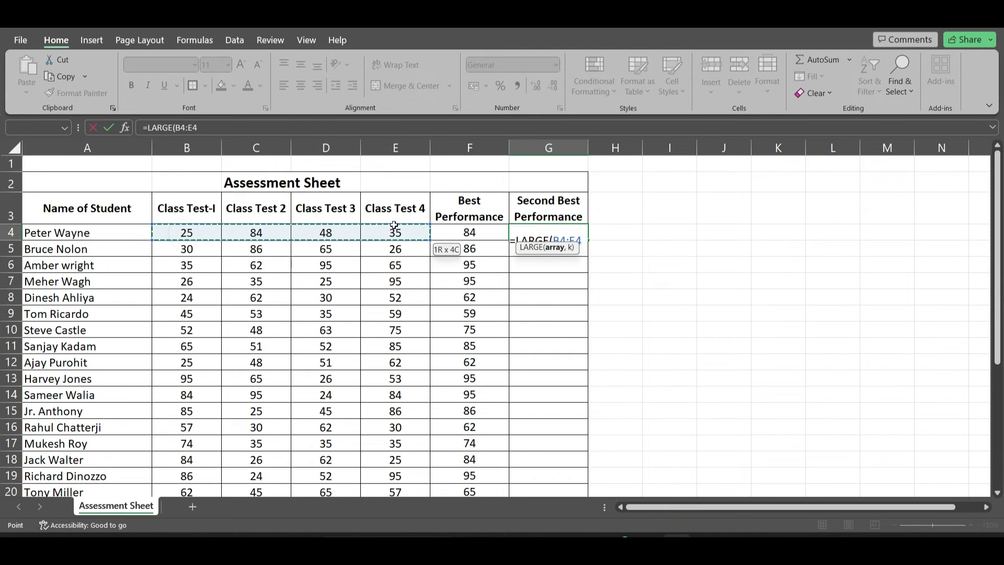
text(,)
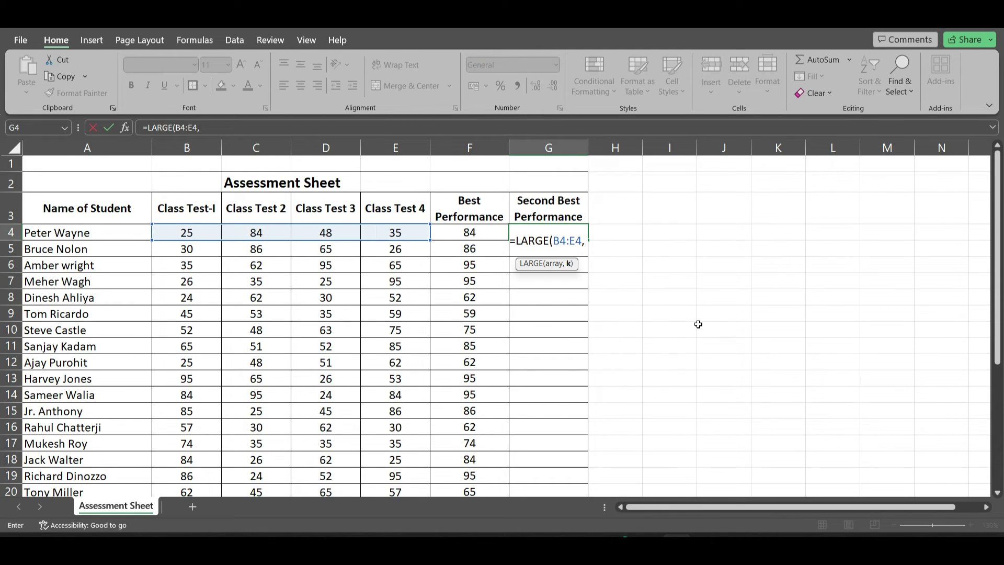
text(2)
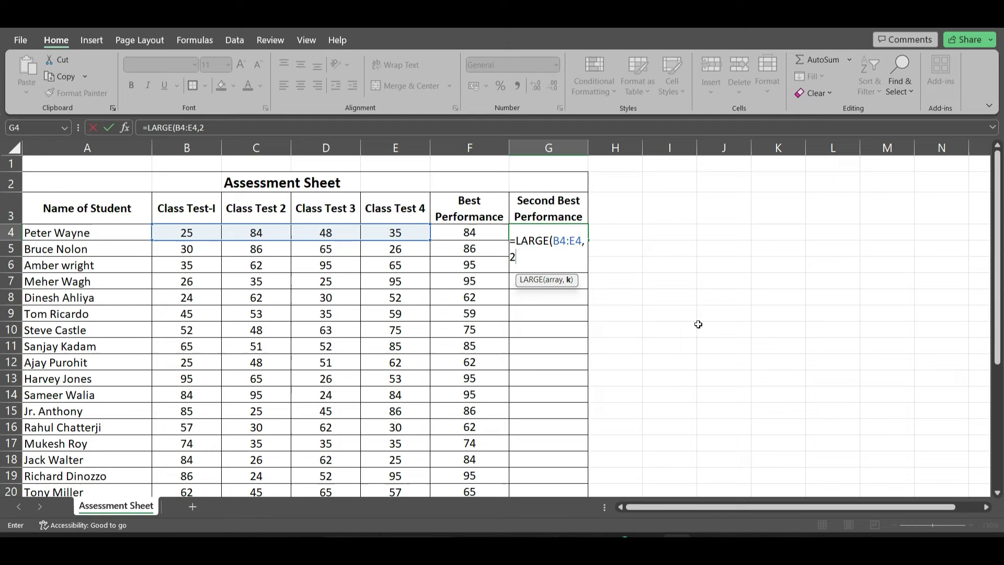
key(Return)
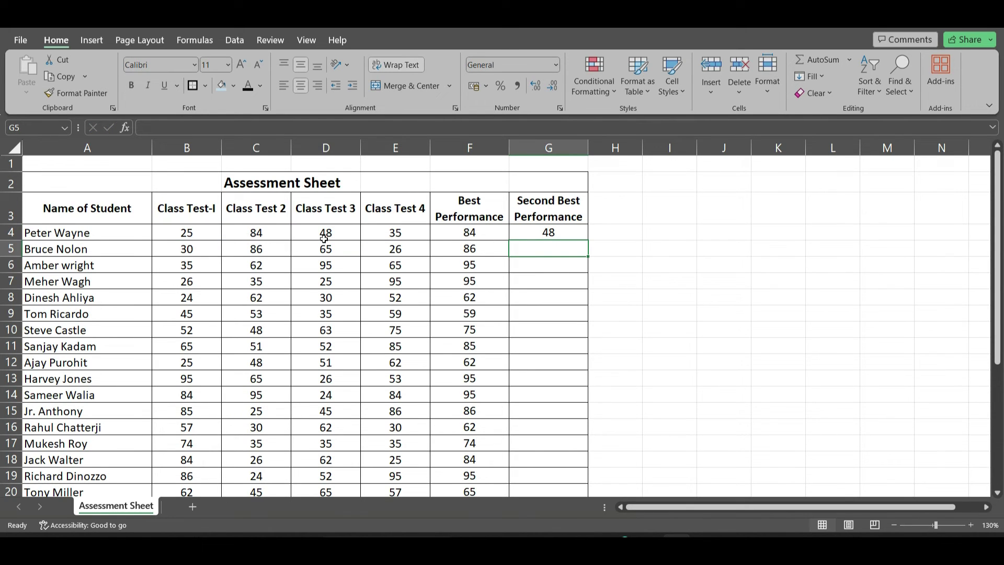
click(566, 233)
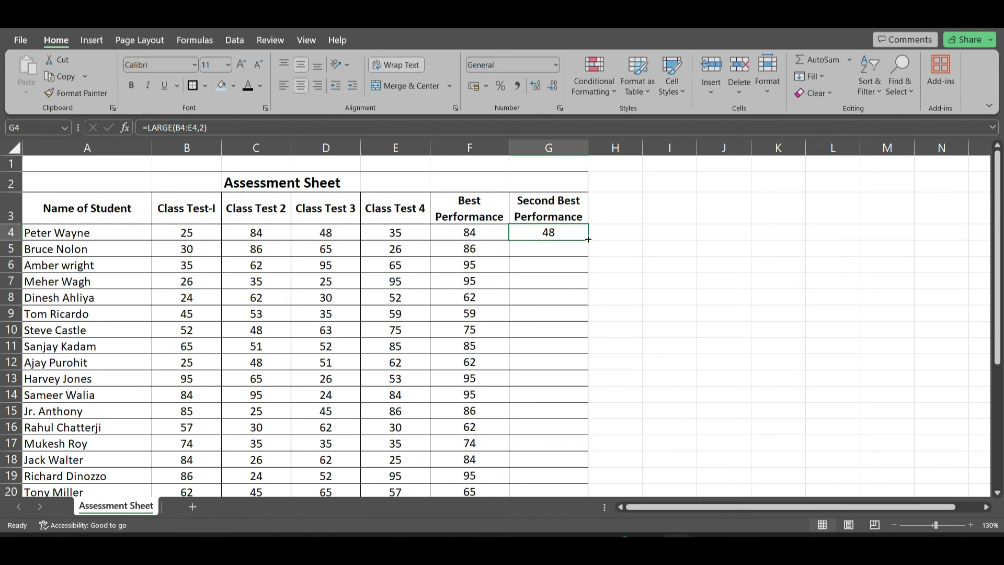
Copy the G4 LARGE(B4:E4,2) formula down column G for all students.
double_click(588, 239)
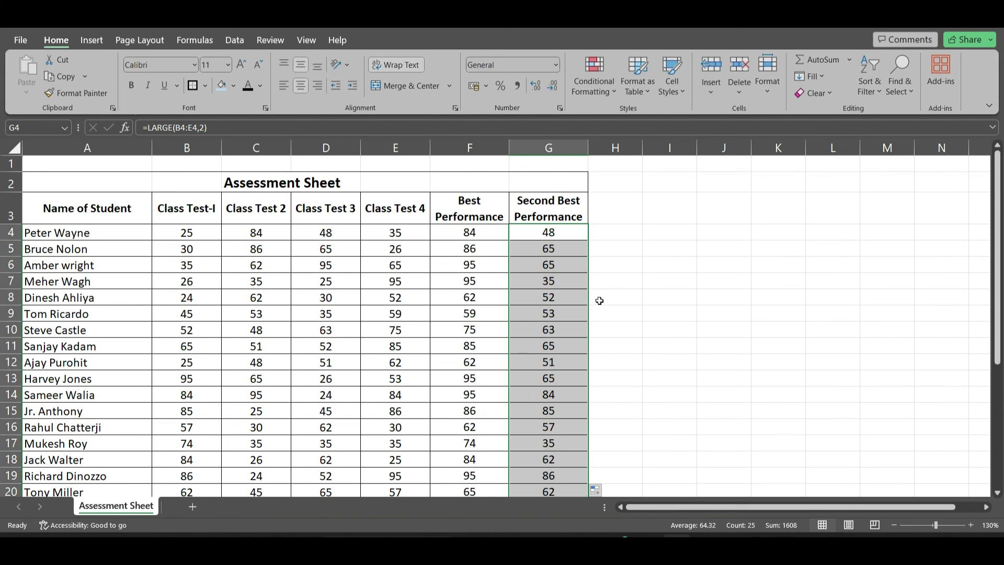
scroll(600, 303, down, 2)
scroll(502, 276, up, 3)
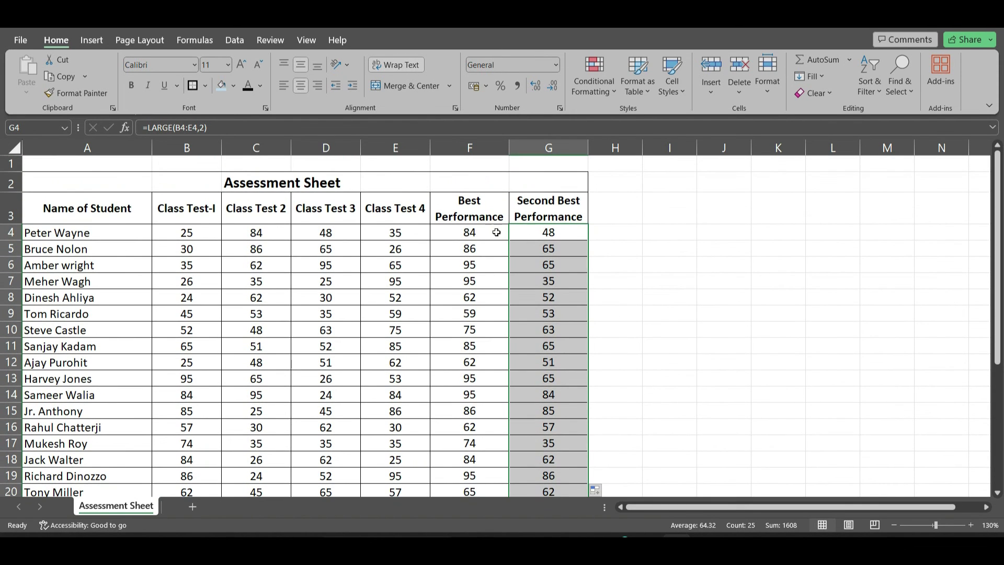